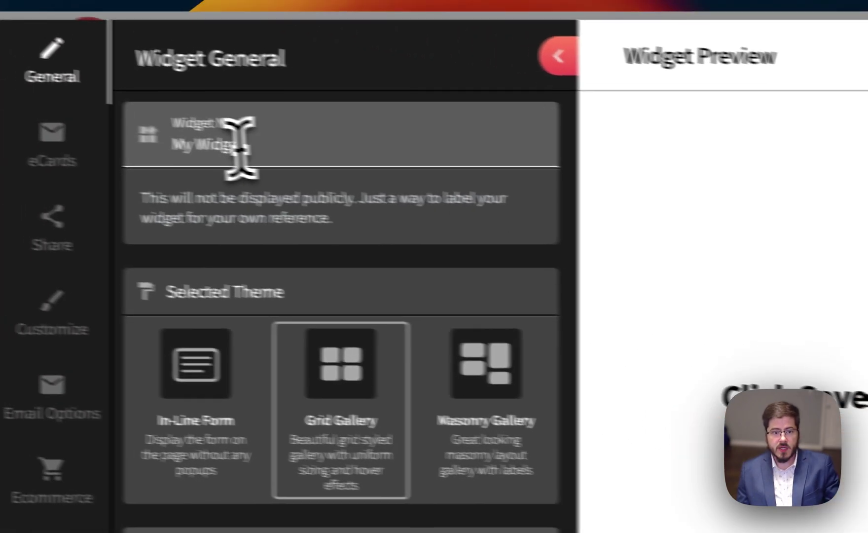
Keep the widget name 'My Widget' with the Grid Gallery theme and save the widget
left_click_drag(321, 156, 248, 156)
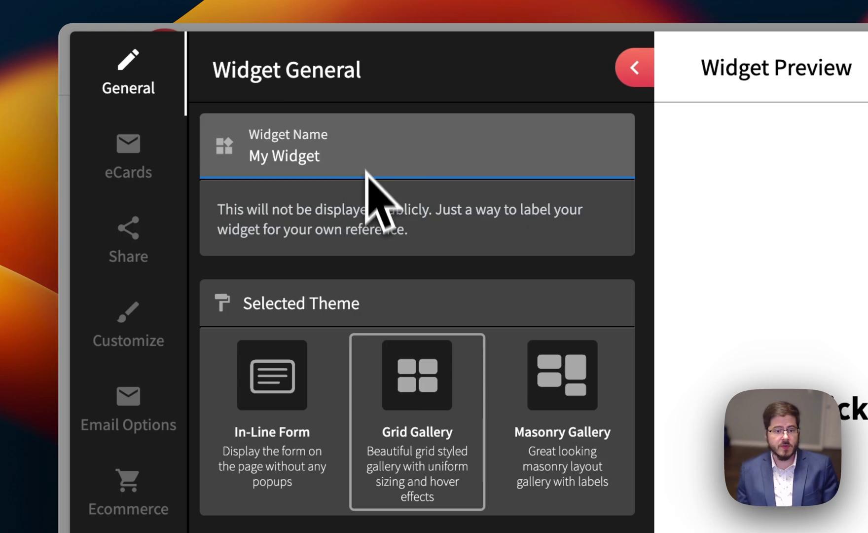
left_click(516, 290)
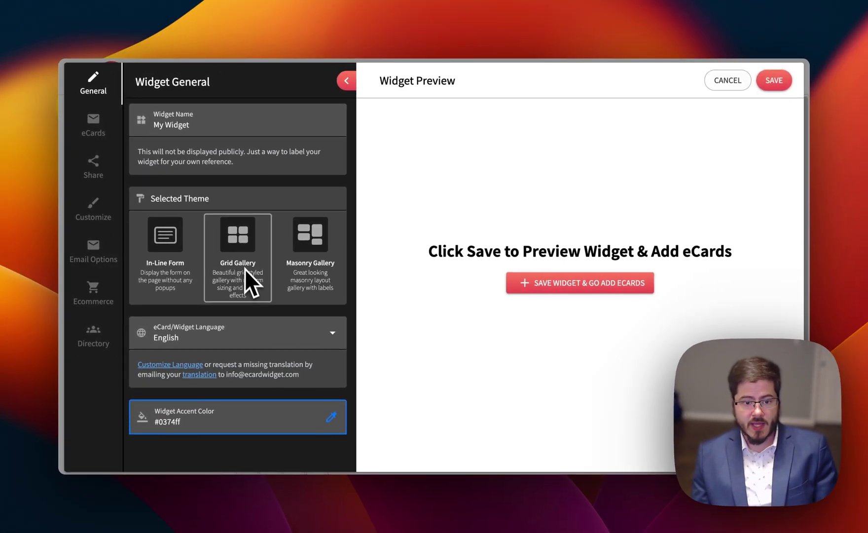
left_click(540, 288)
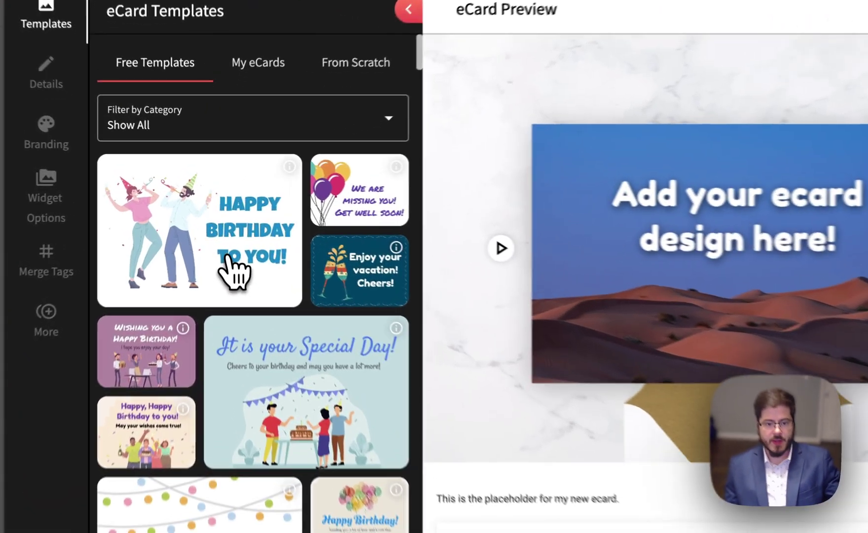
Start the eCard from the Happy Birthday template and apply the cover edited to read 'HAPPY BIRTHDAY'
left_click(224, 263)
left_click(523, 259)
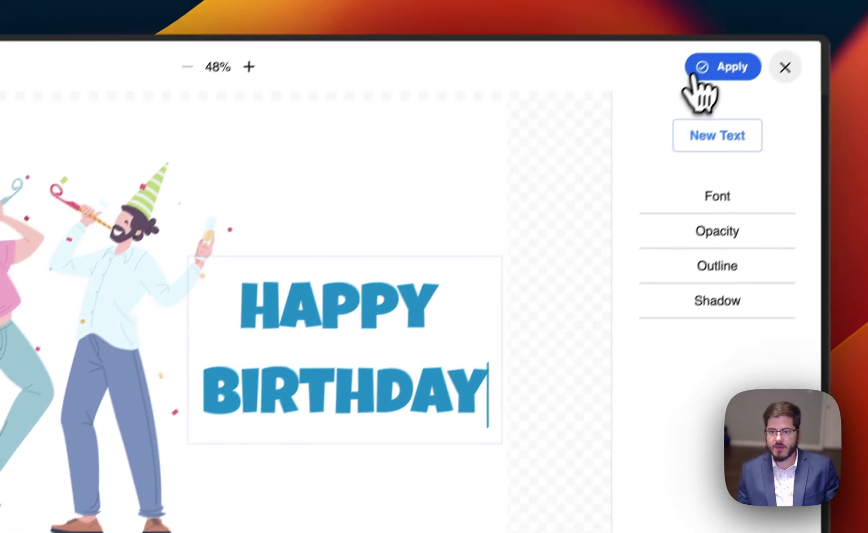
left_click(770, 0)
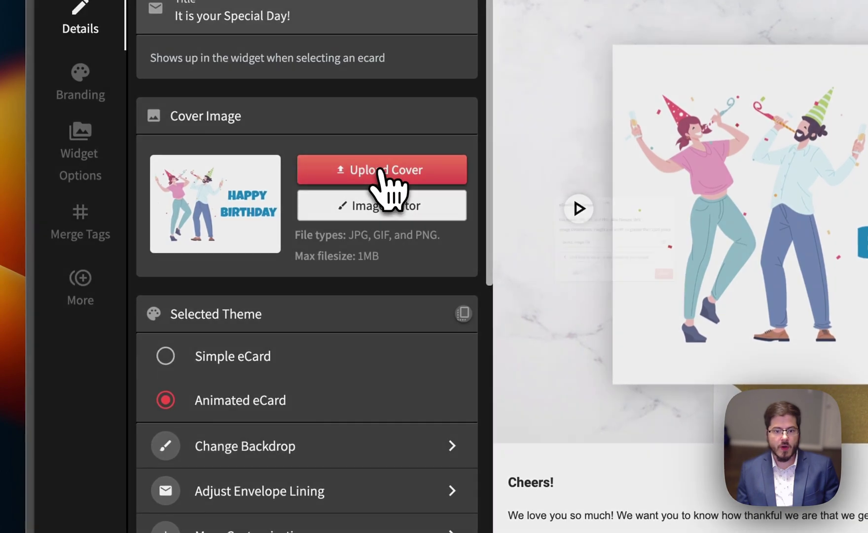
left_click(385, 174)
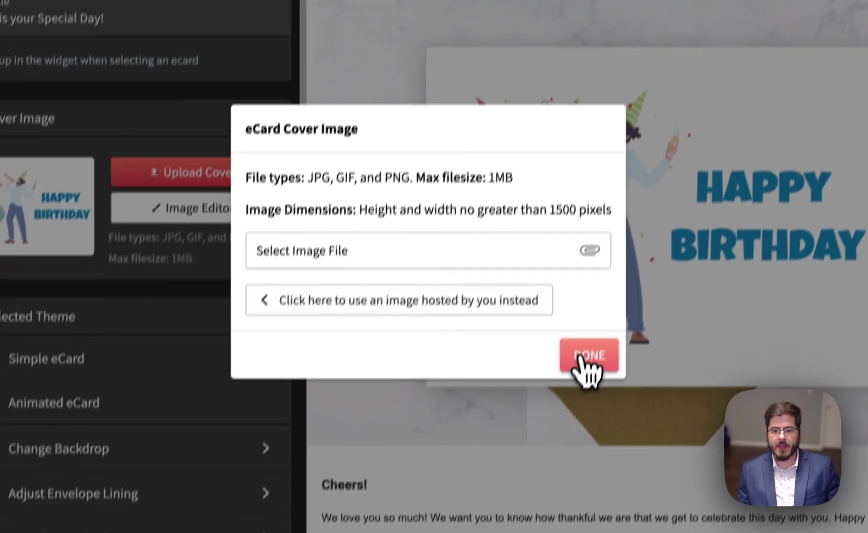
left_click(575, 406)
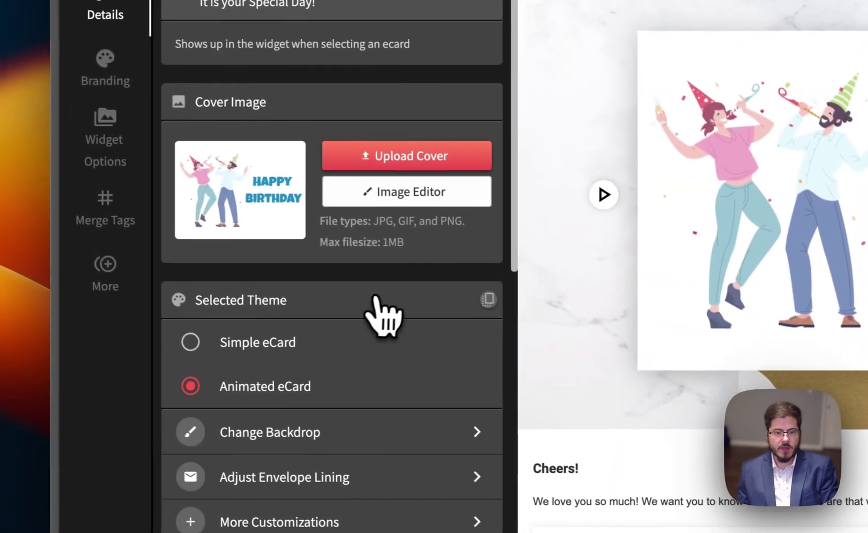
scroll(277, 330, "down", 2)
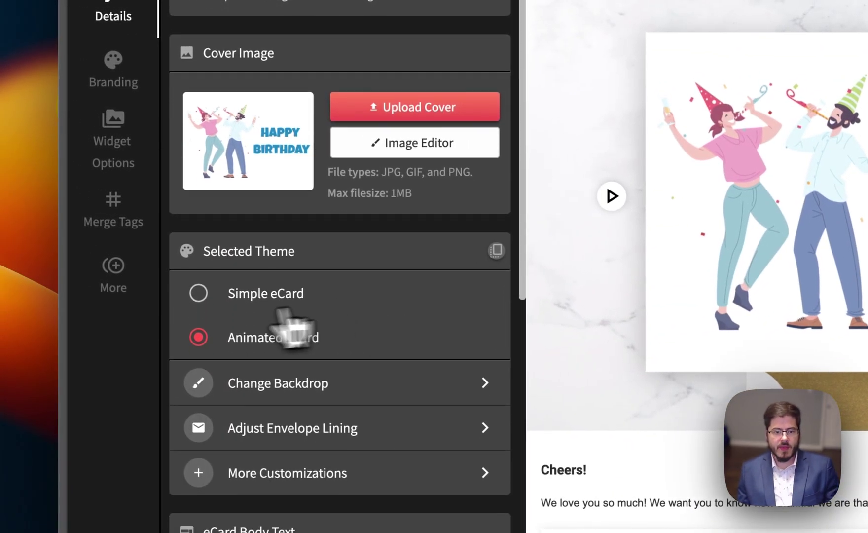
left_click(199, 293)
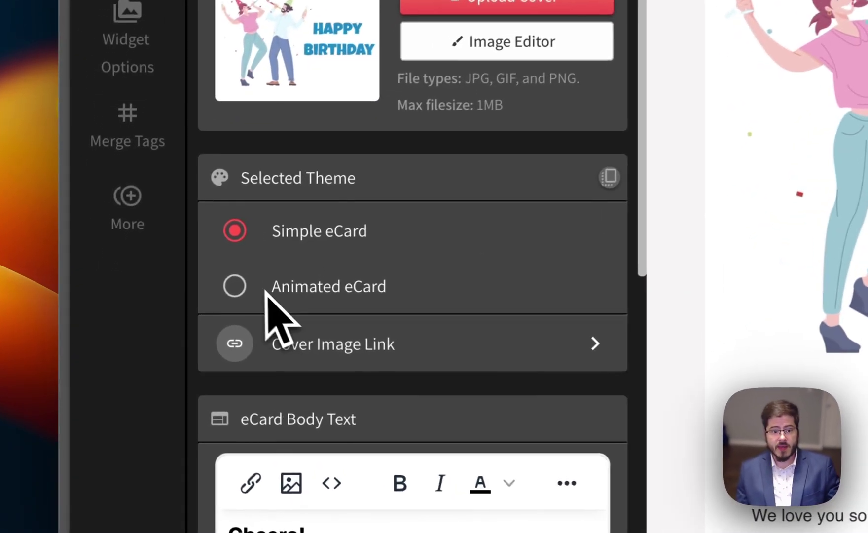
left_click(257, 288)
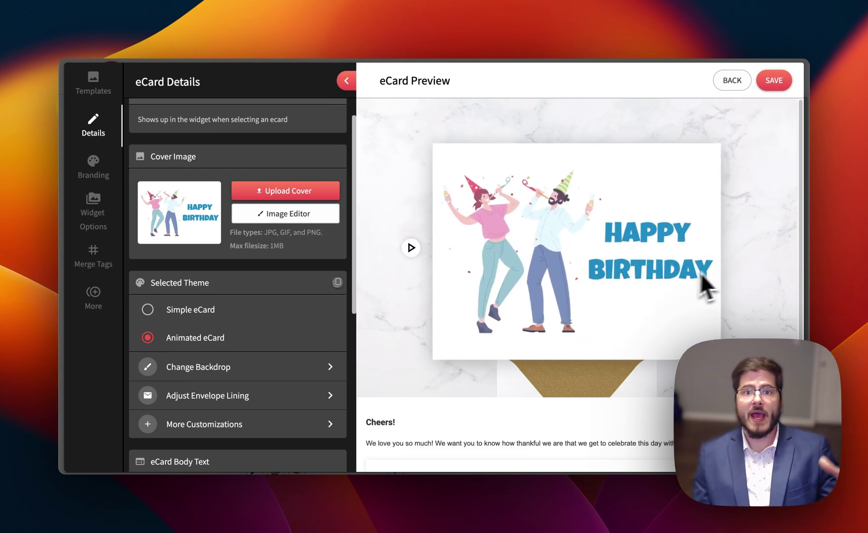
scroll(220, 311, "down", 2)
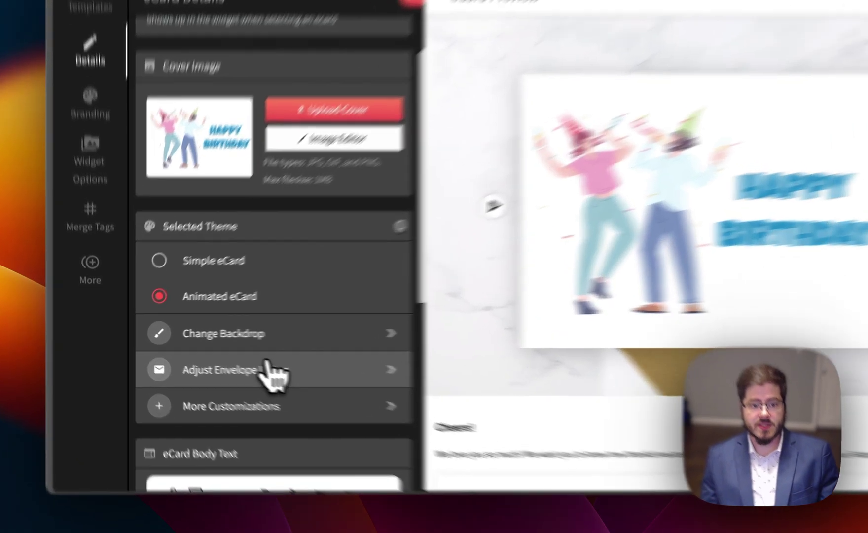
Set the card backdrop to a 'confetti' stock photo
left_click(230, 356)
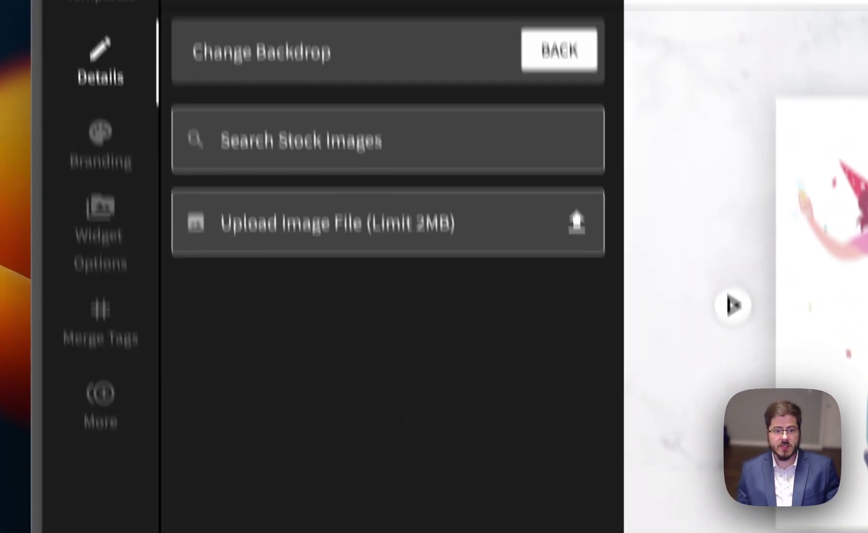
left_click(352, 143)
type("confetti")
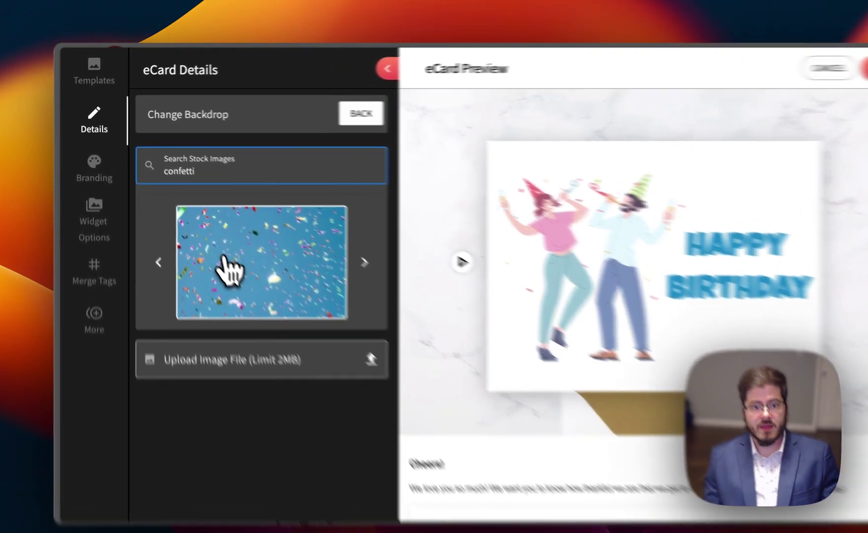
left_click(209, 251)
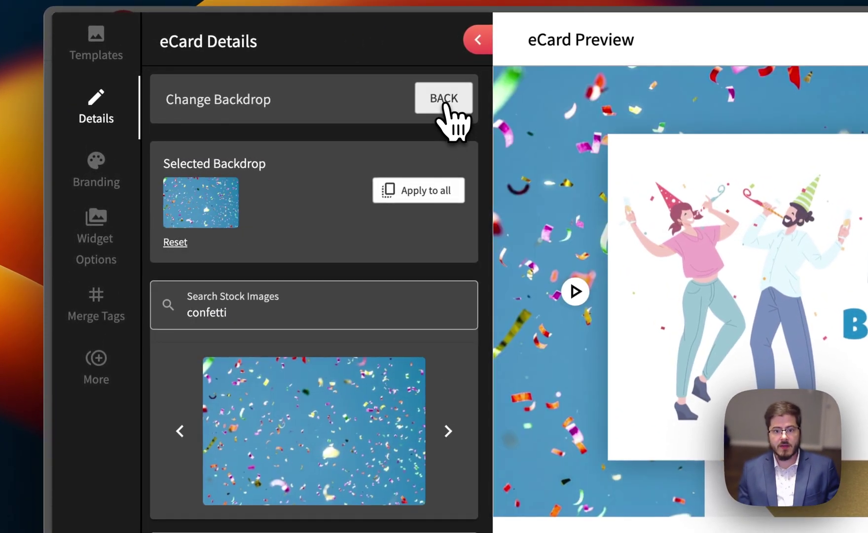
left_click(446, 105)
Shift the envelope lining hue to 256 to make it purple
scroll(272, 353, "down", 3)
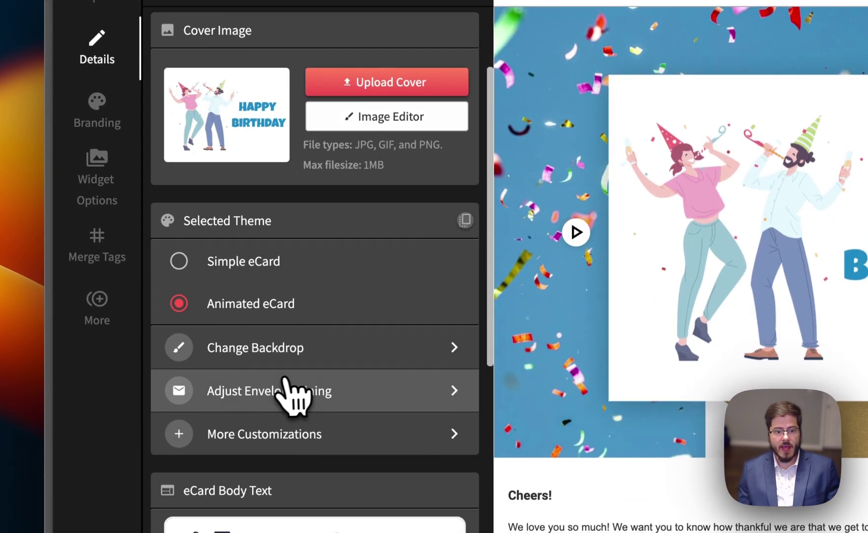
left_click(290, 398)
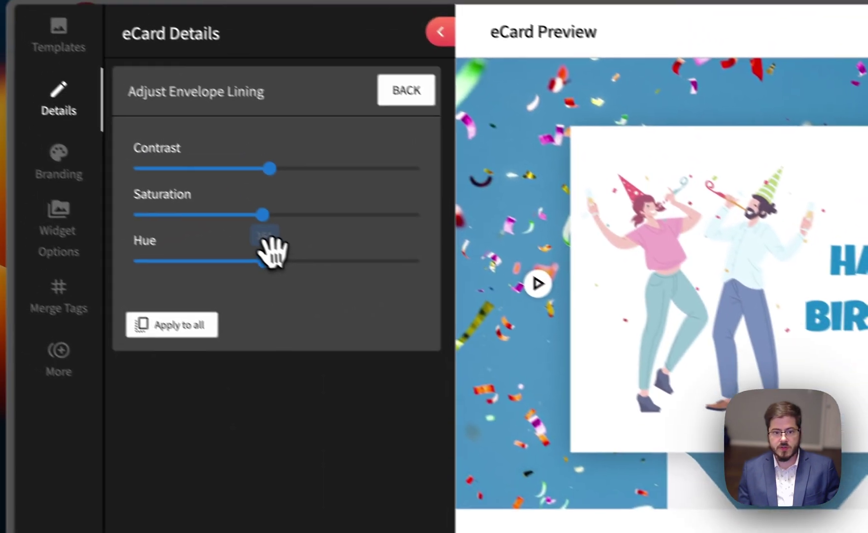
left_click_drag(306, 206, 375, 206)
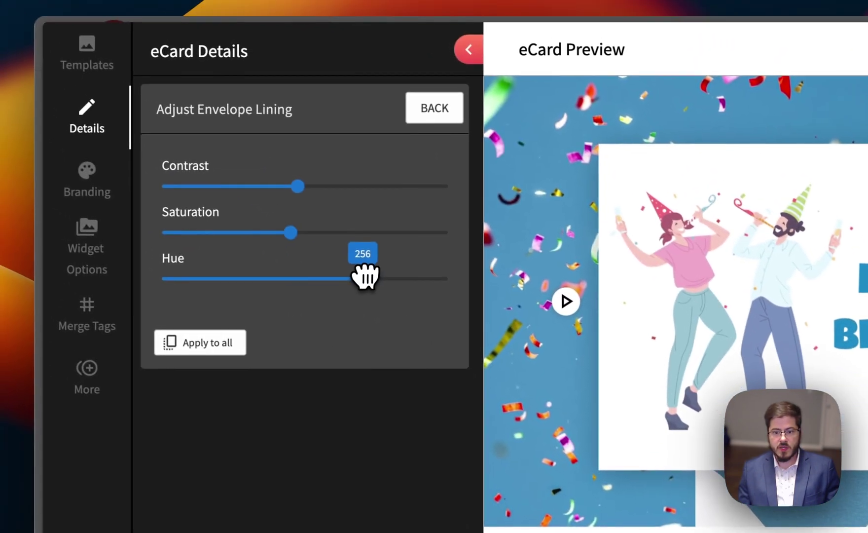
left_click_drag(365, 277, 366, 279)
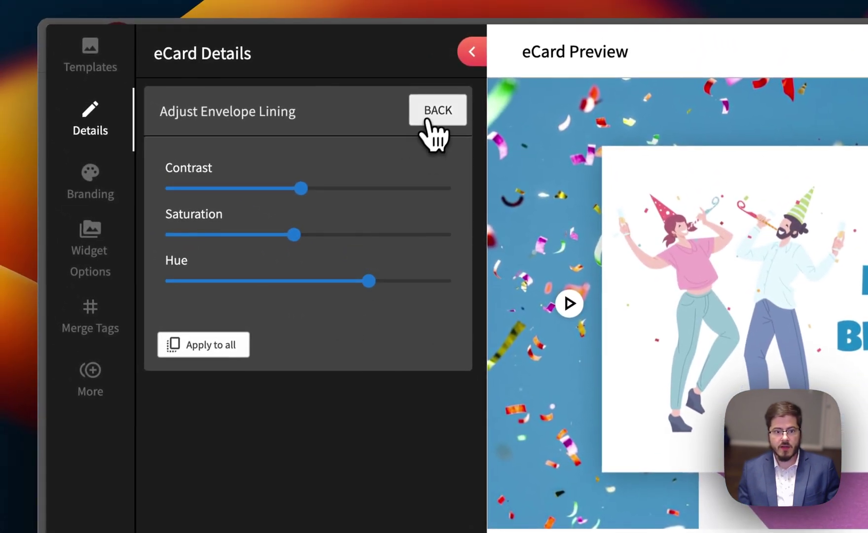
left_click(427, 121)
Enable Confetti on Open in More Customizations
scroll(345, 444, "down", 3)
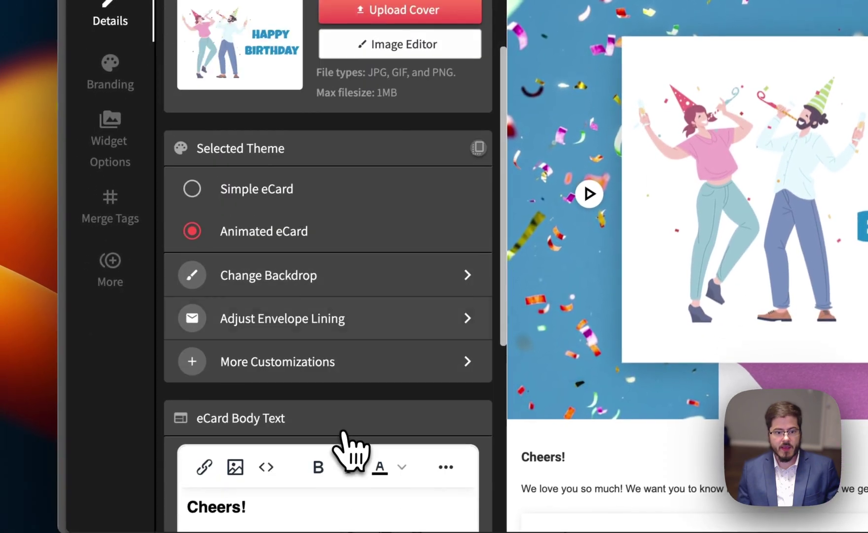
left_click(315, 365)
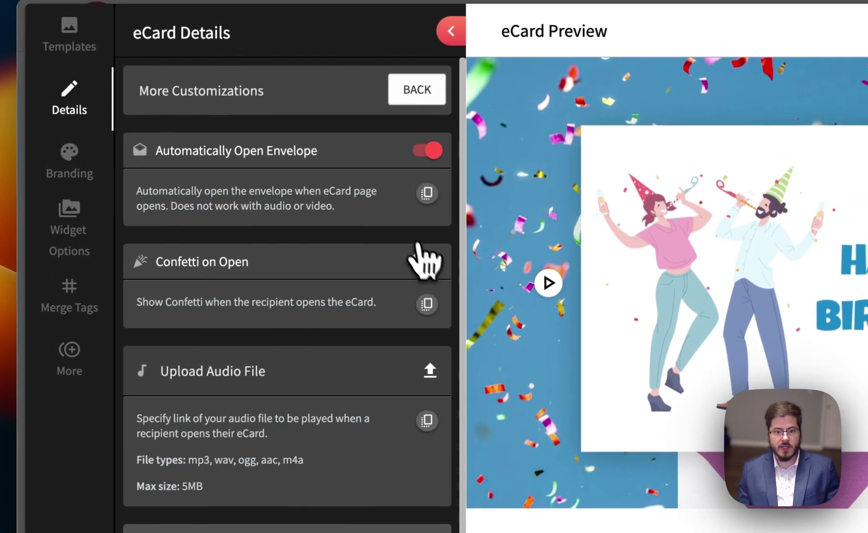
left_click(467, 167)
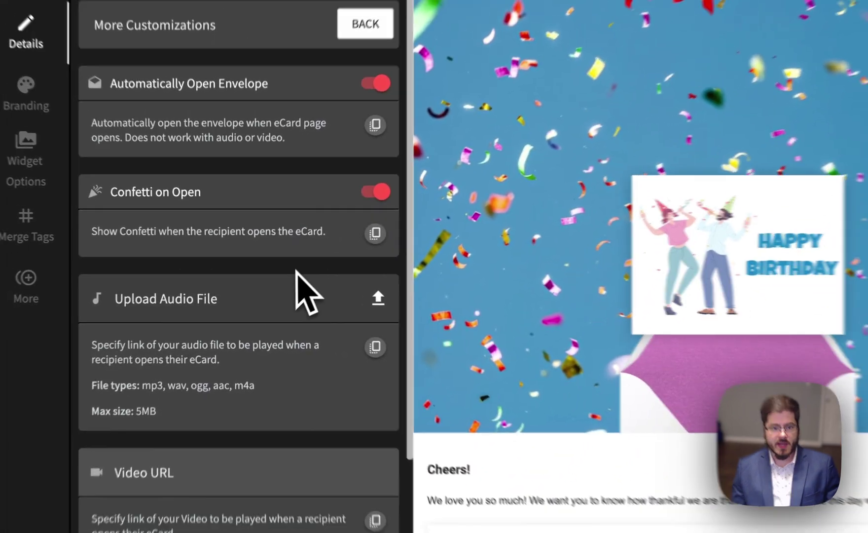
scroll(277, 293, "down", 2)
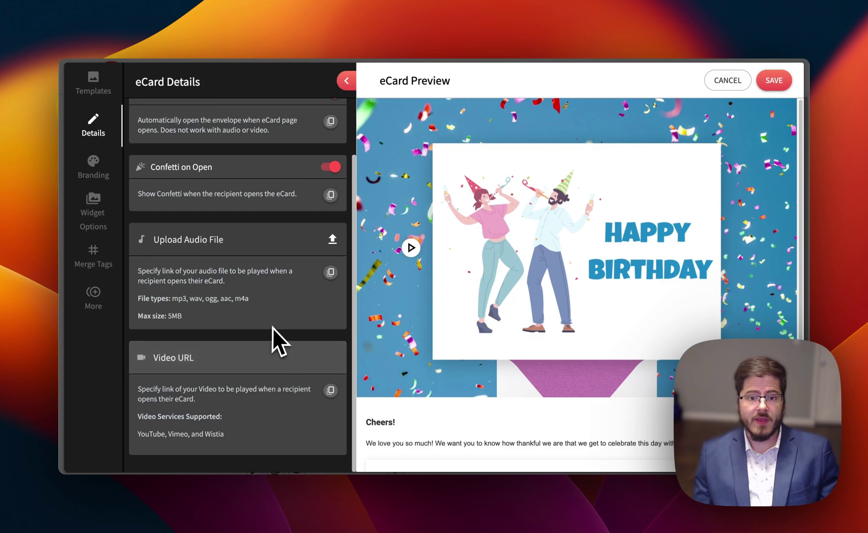
Return to the Details panel and review the body text and the '[senders_name] sent you an ecard!' email subject
scroll(273, 327, "up", 3)
left_click(323, 124)
scroll(306, 296, "down", 2)
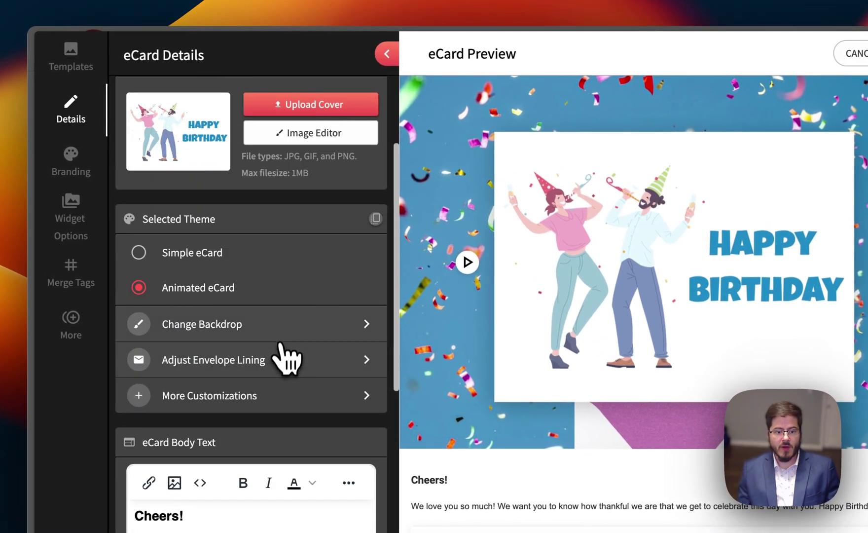
scroll(287, 375, "down", 3)
scroll(590, 444, "down", 3)
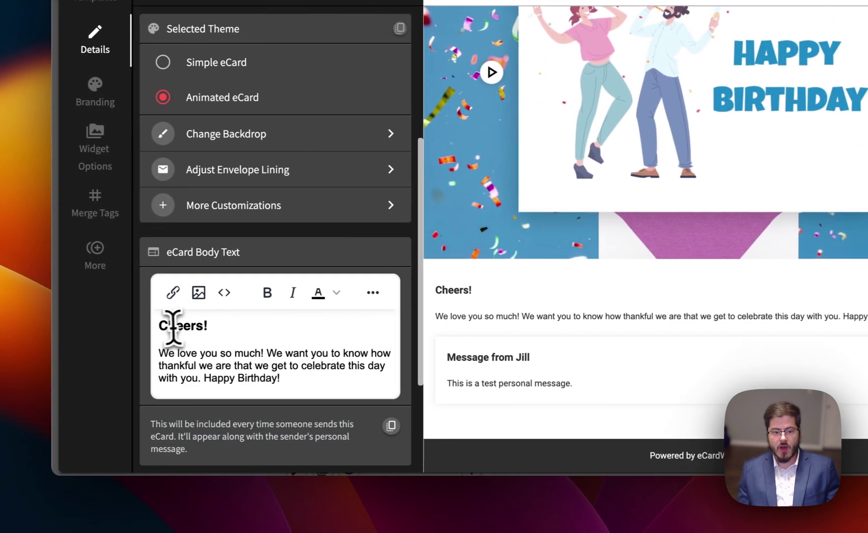
left_click_drag(104, 325, 203, 374)
scroll(307, 380, "down", 3)
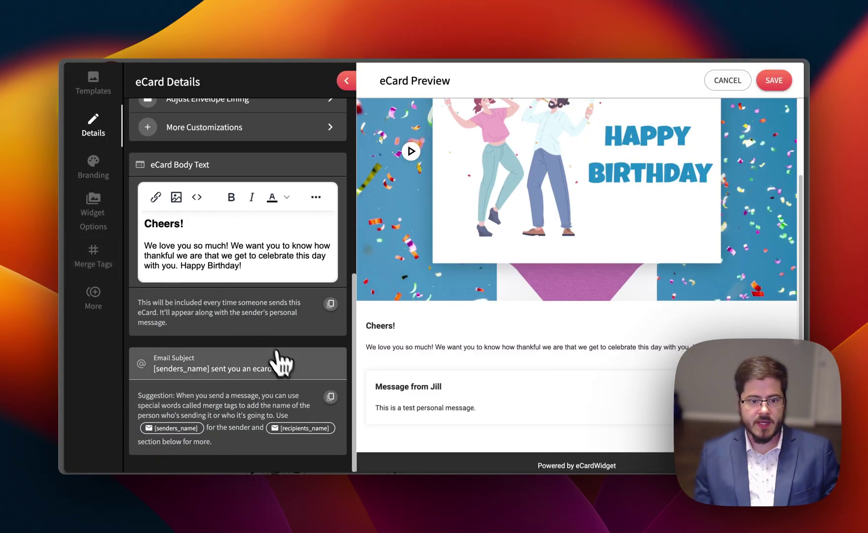
triple_click(210, 367)
left_click(253, 368)
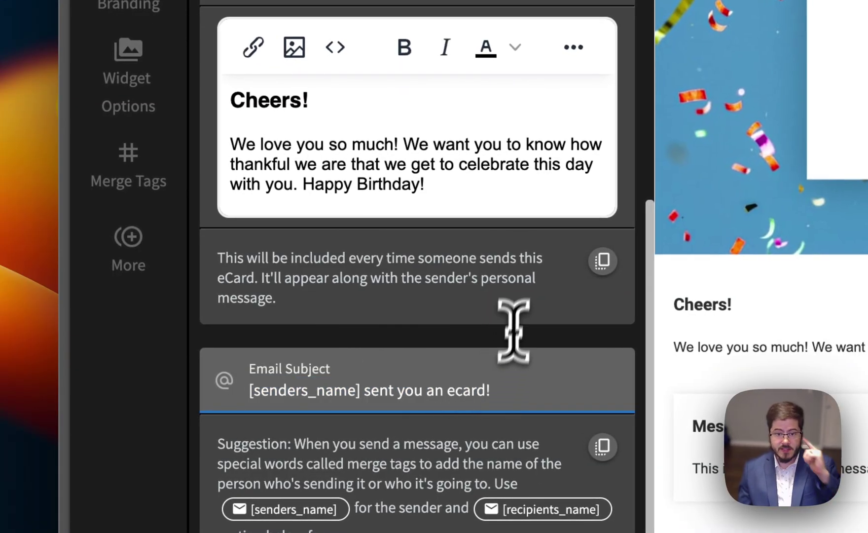
scroll(515, 325, "up", 10)
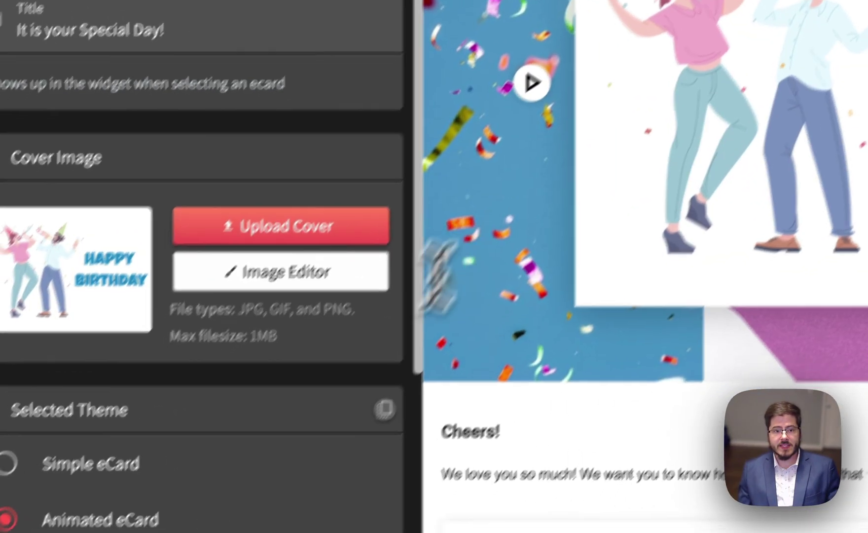
left_click(121, 245)
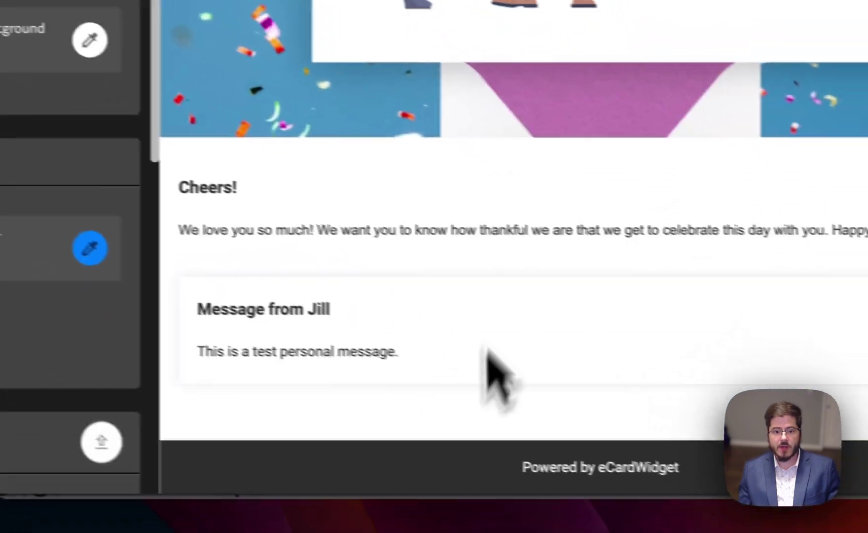
scroll(234, 363, "down", 8)
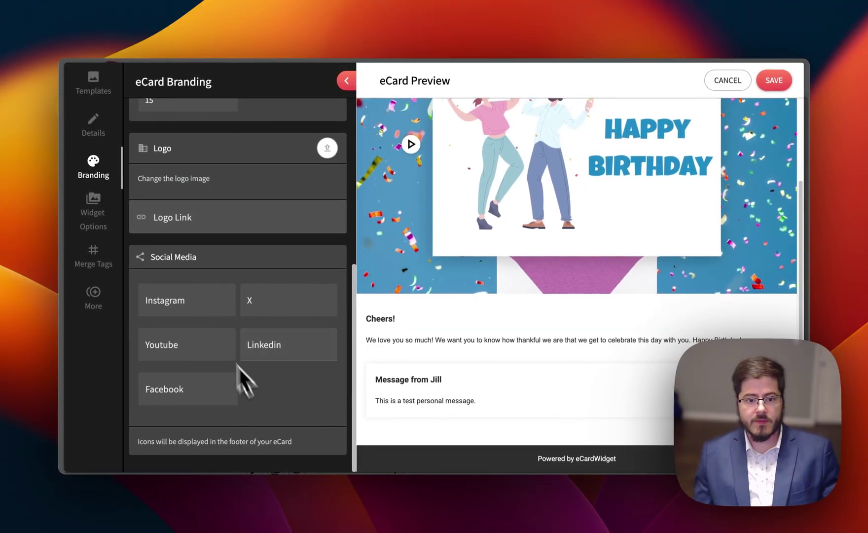
scroll(240, 375, "up", 5)
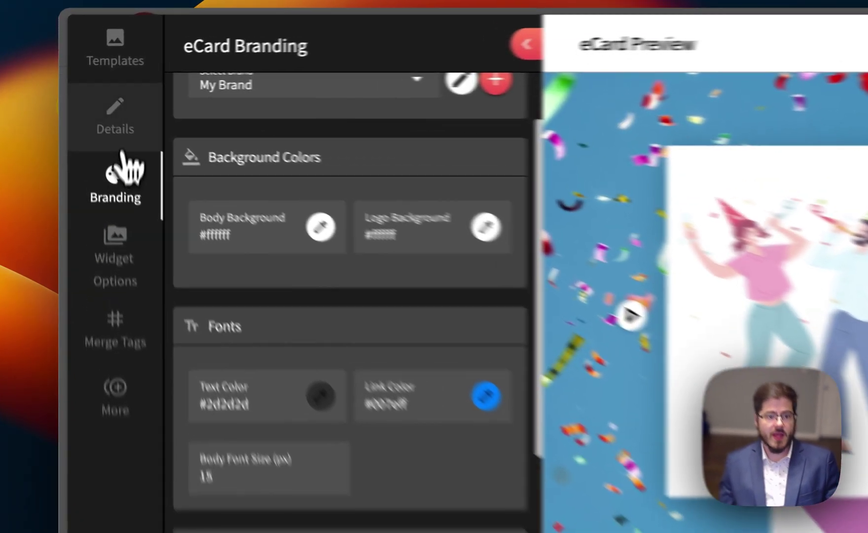
left_click(94, 124)
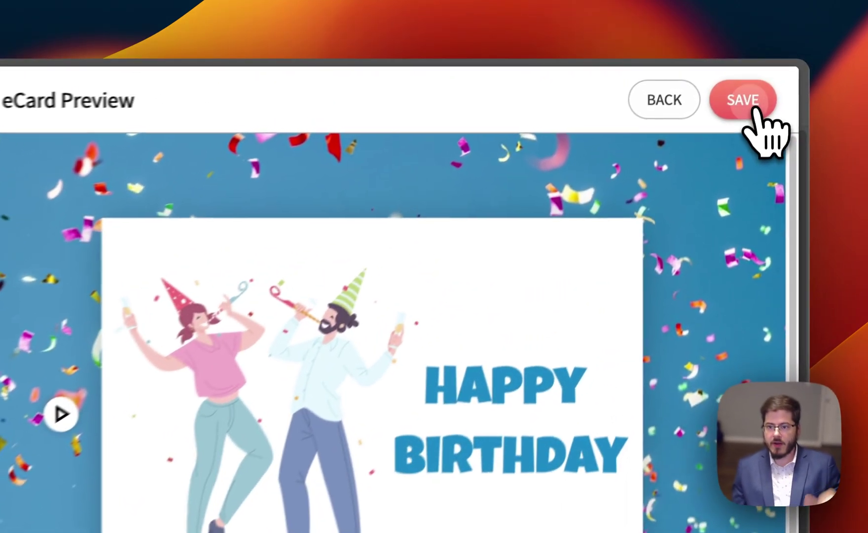
Save the birthday eCard, then drag 'It is your Special Day!' above 'Happy Birthday to you!' in the eCards list
left_click(774, 80)
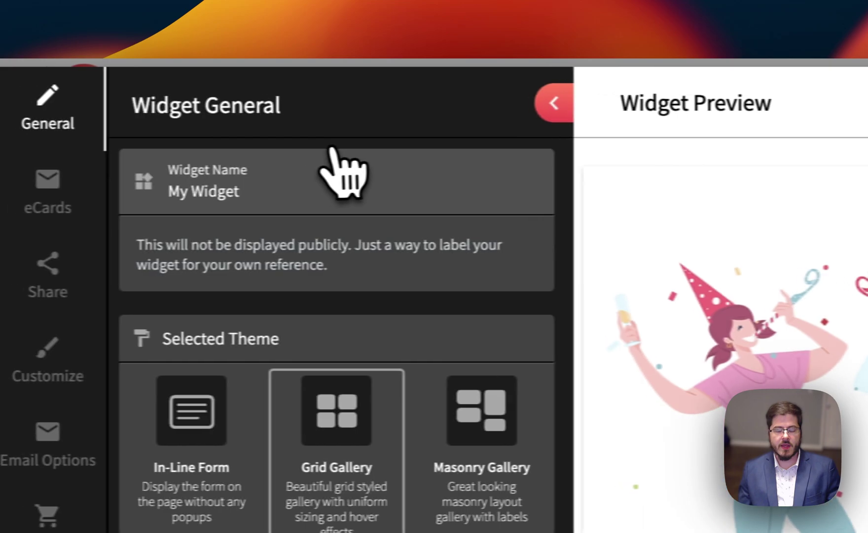
left_click(72, 217)
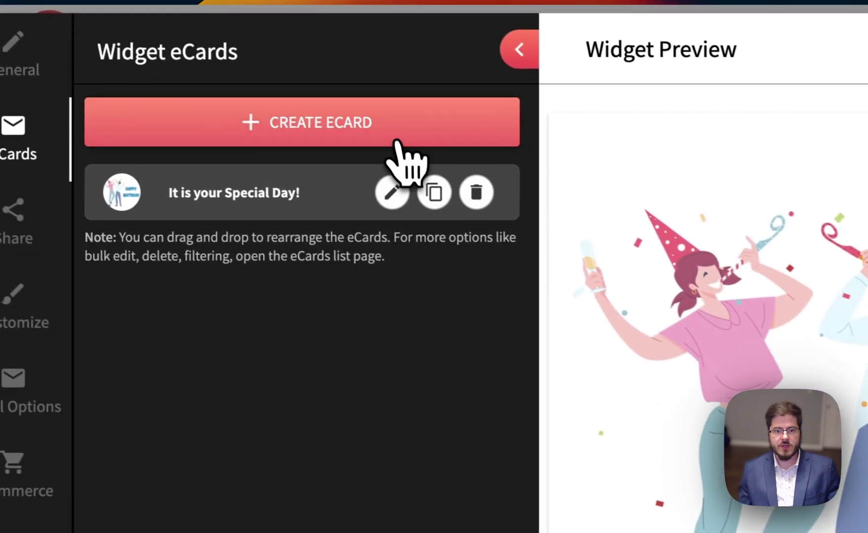
left_click(507, 189)
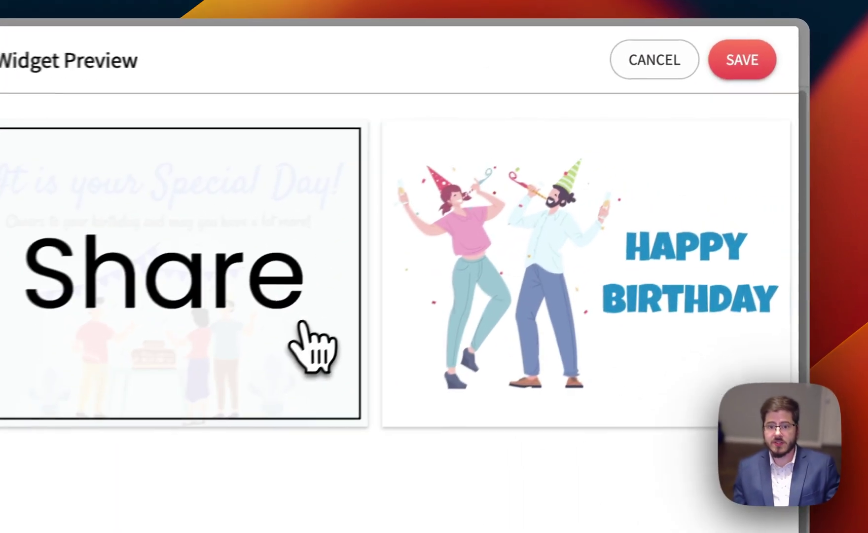
left_click(543, 229)
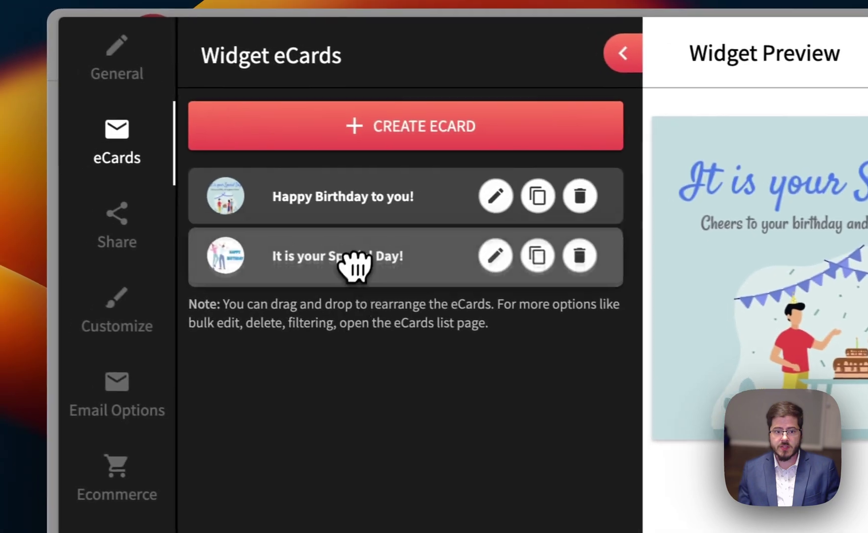
left_click_drag(354, 265, 364, 194)
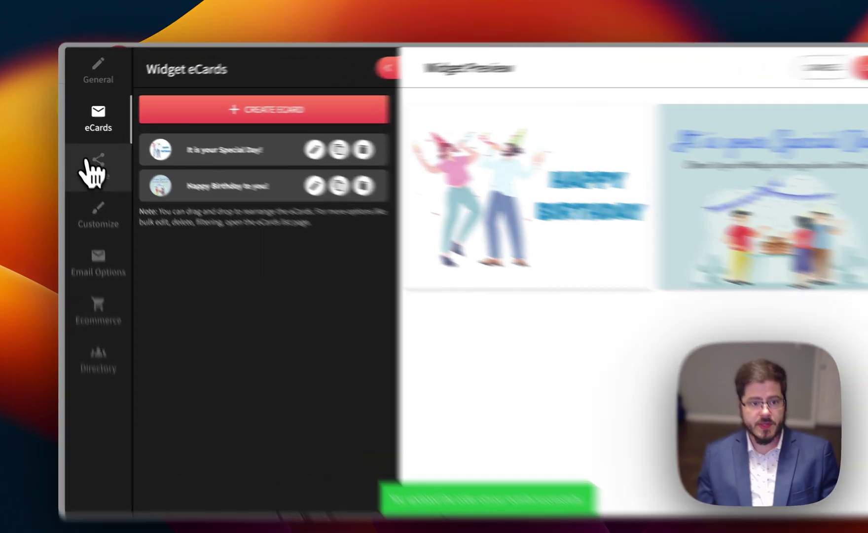
Open the widget's Share page, select its public share URL, and check the send form's Email and Share tabs
left_click(79, 170)
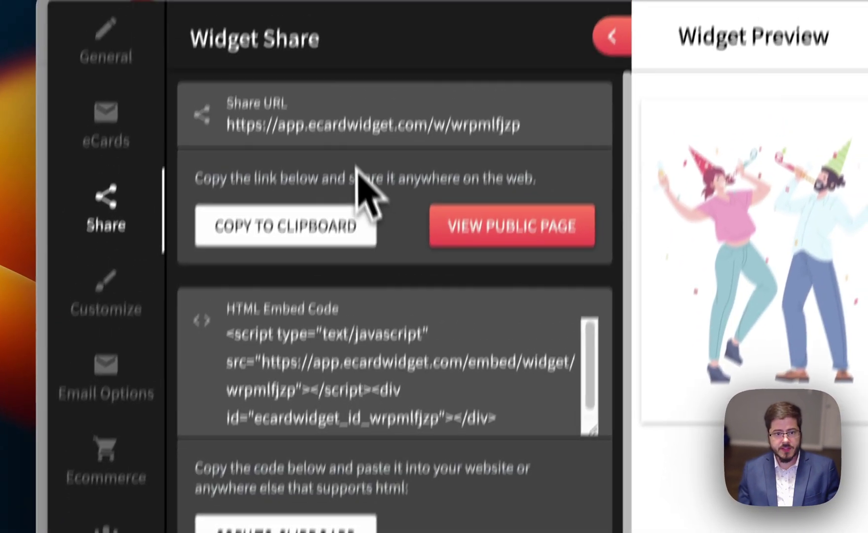
left_click(351, 127)
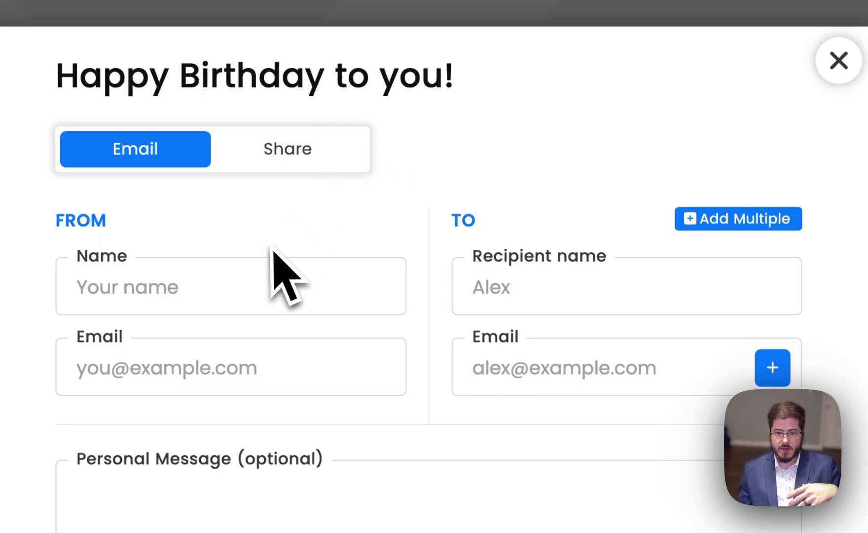
left_click(308, 158)
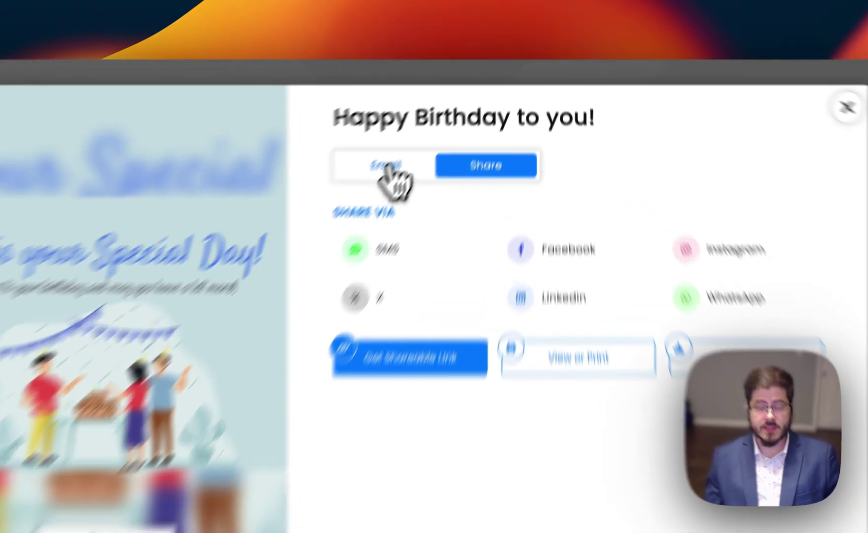
left_click(428, 140)
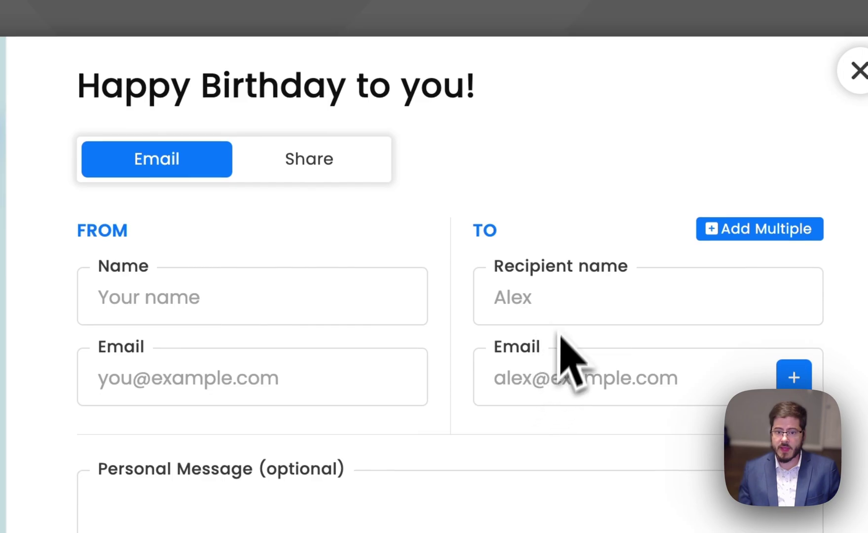
left_click(241, 352)
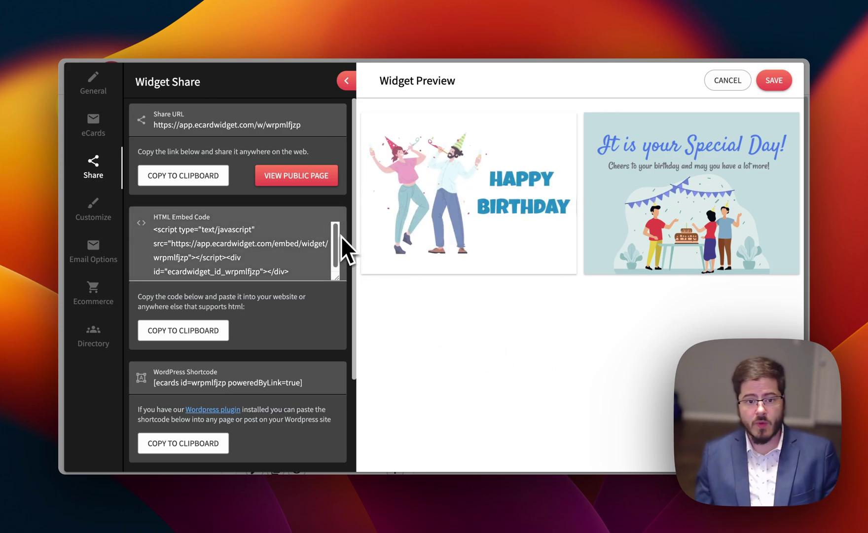
Look over the WordPress and Shopify options, then select the full HTML embed code
scroll(320, 316, "down", 3)
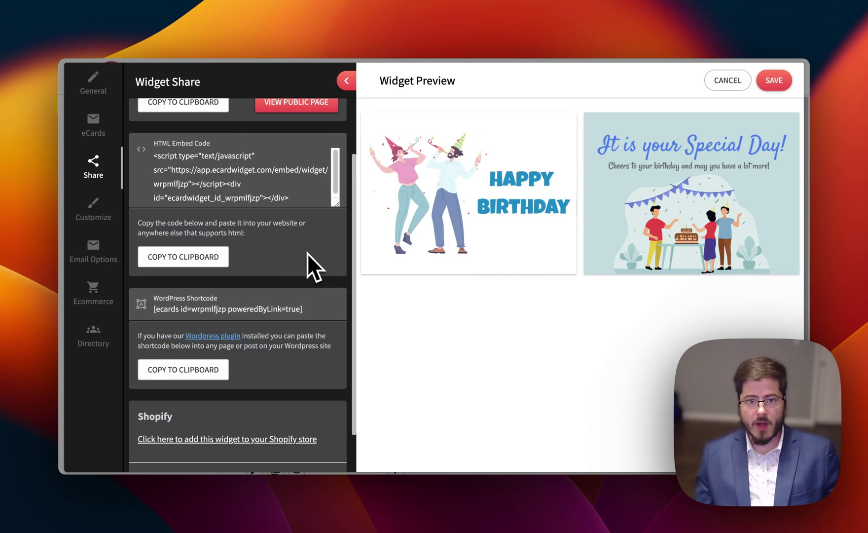
scroll(318, 289, "down", 2)
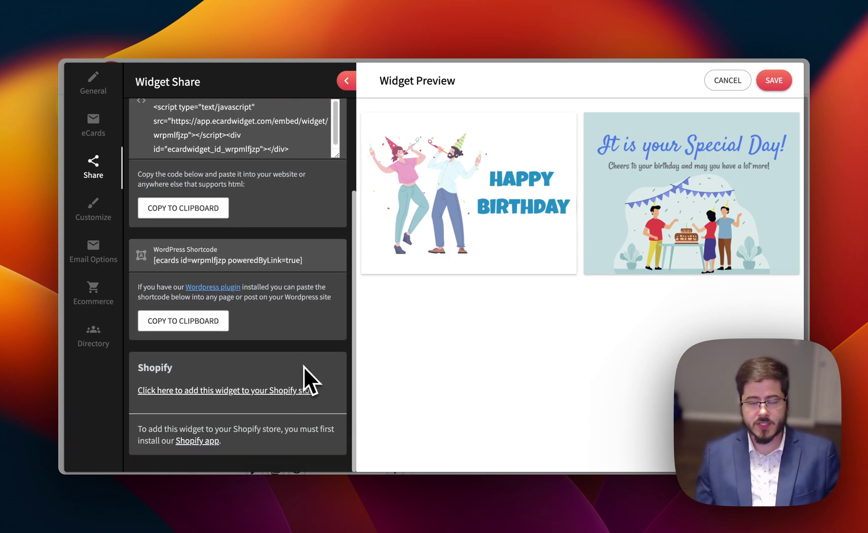
scroll(290, 345, "up", 5)
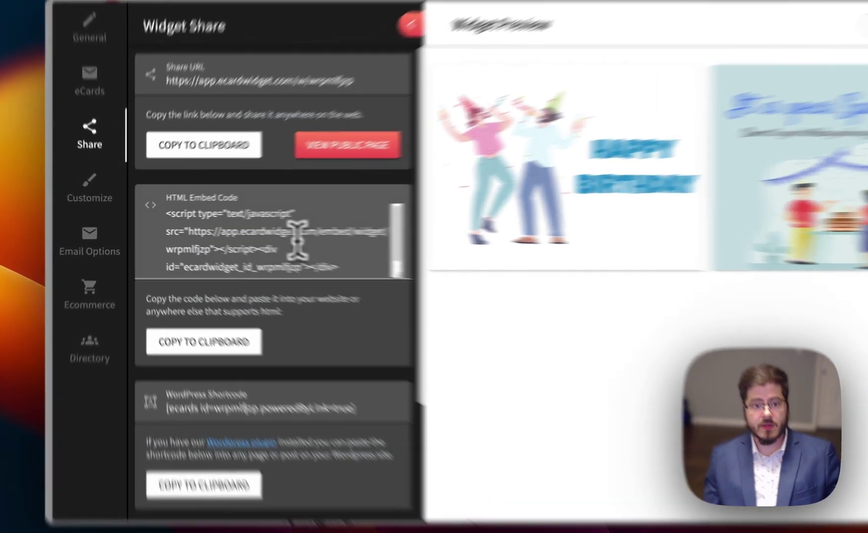
left_click(257, 237)
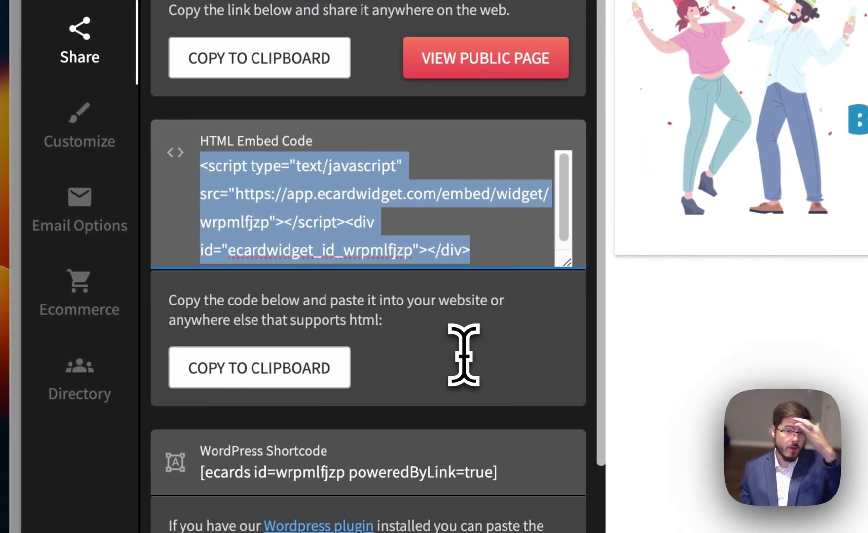